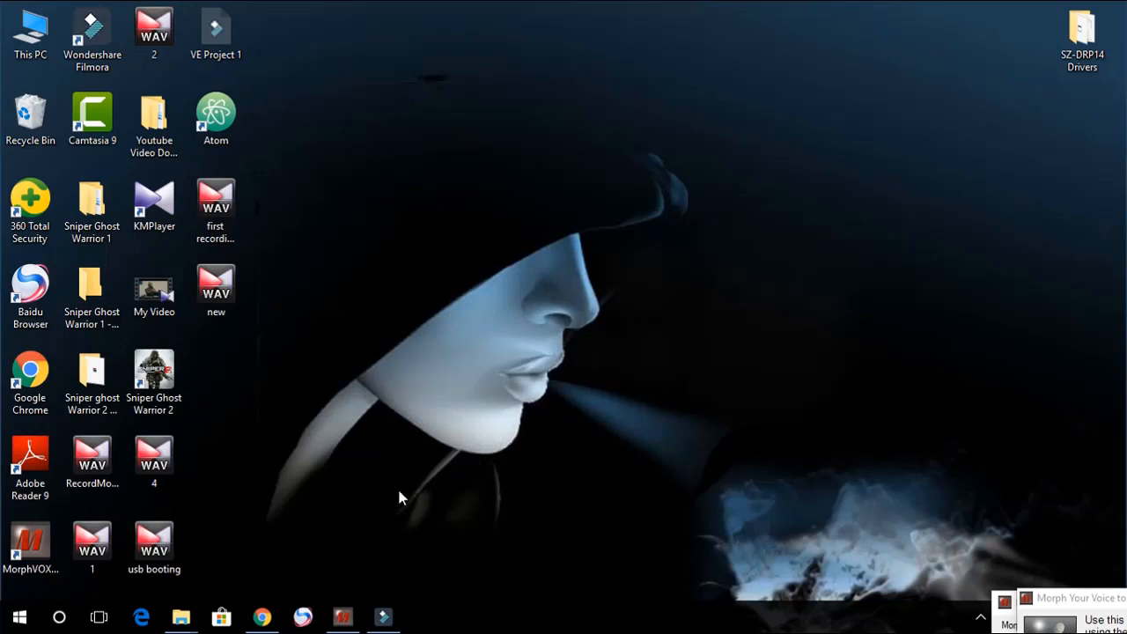
# Step: Switch to the 'windows file' folder window in File Explorer
pyautogui.moveTo(181, 616)
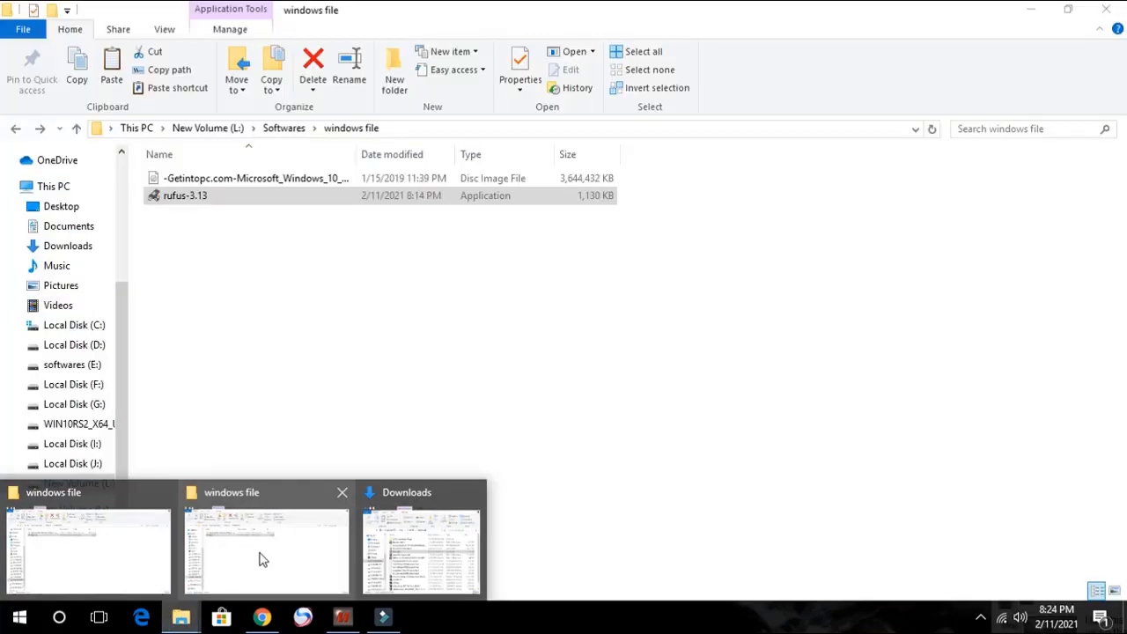
pyautogui.click(264, 556)
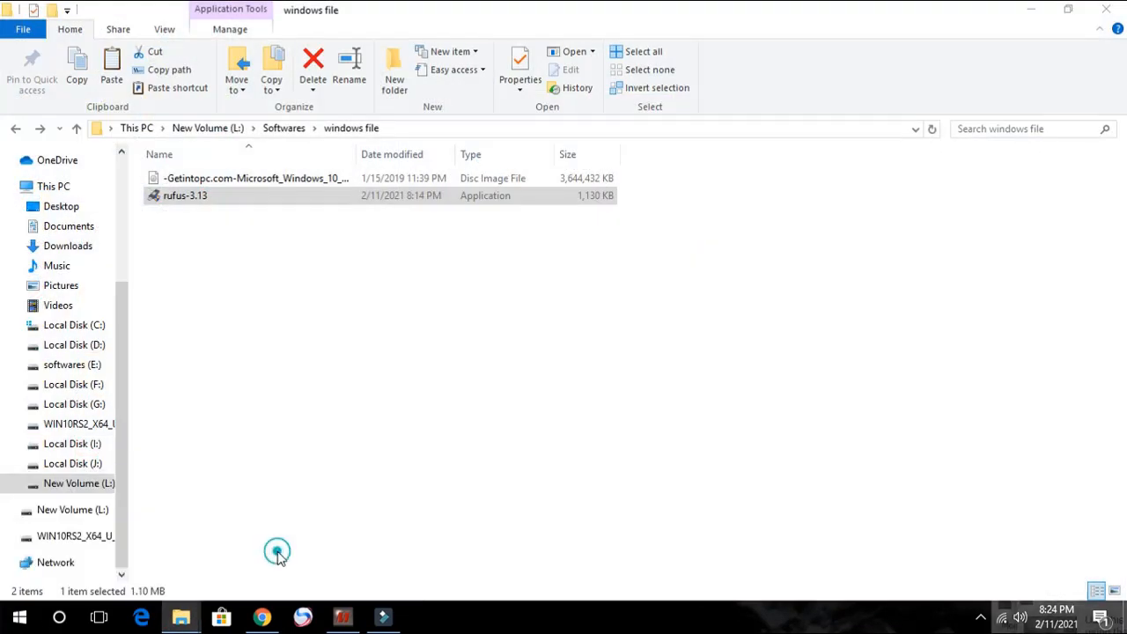
pyautogui.click(278, 282)
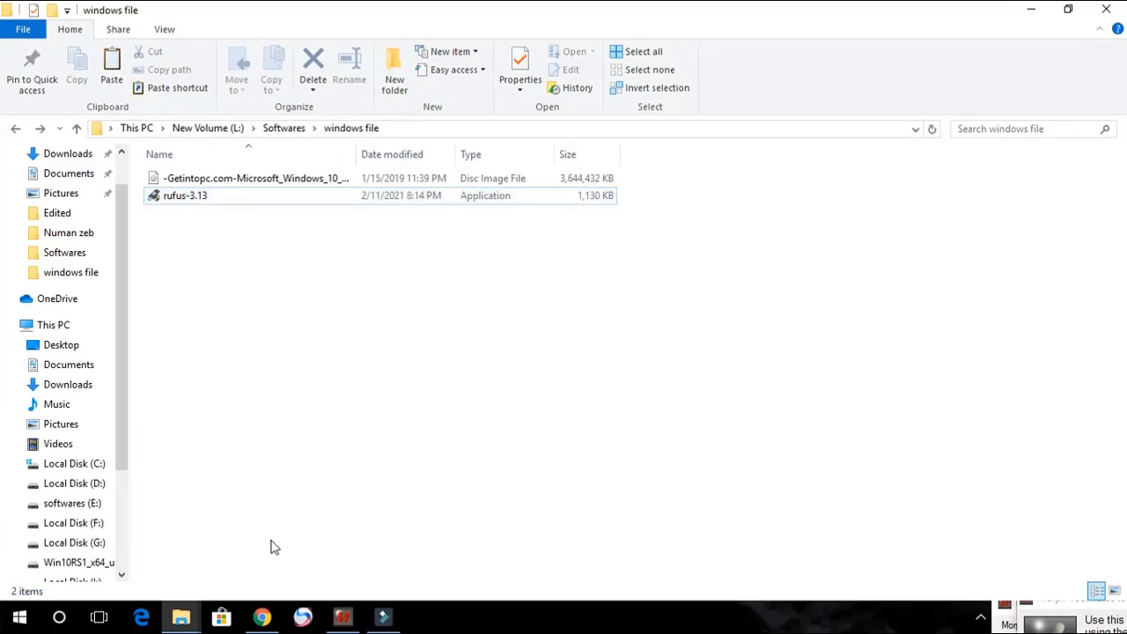
# Step: Switch to the browser and view the download section of the Rufus official website
pyautogui.click(261, 616)
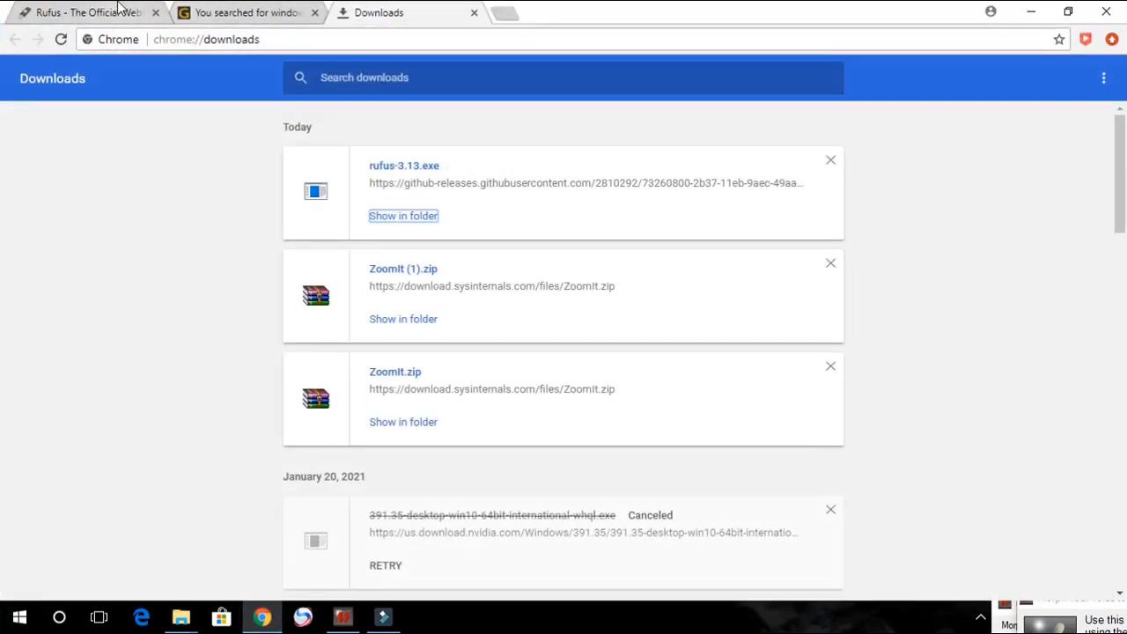
pyautogui.click(110, 10)
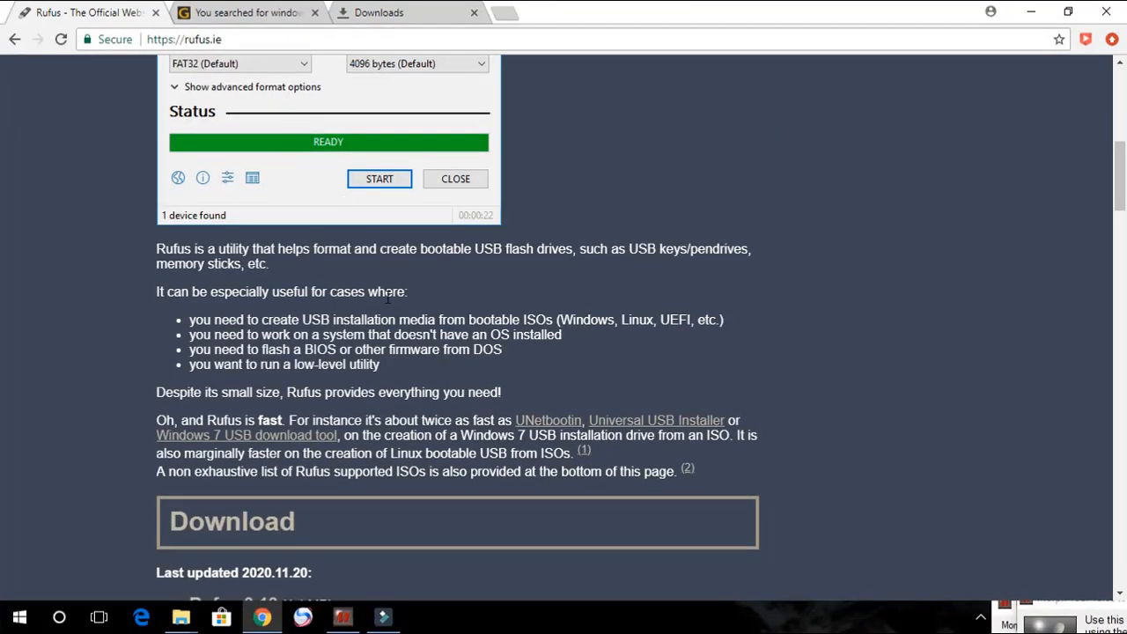
pyautogui.scroll(-3, 342, 330)
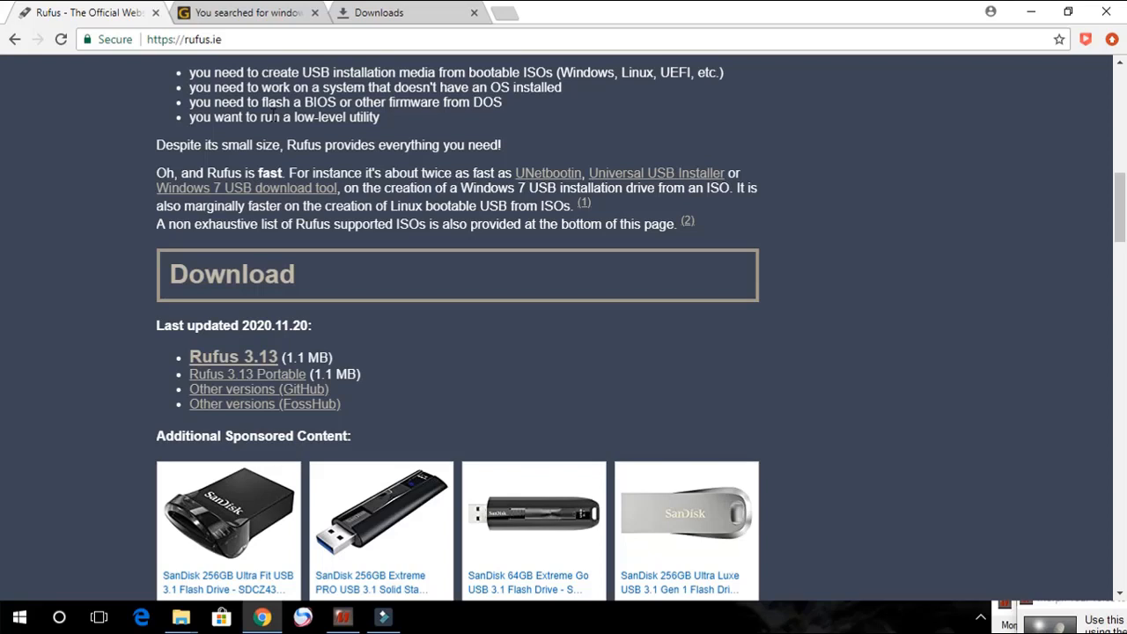
# Step: Browse the getintopc search results for windows 10
pyautogui.click(280, 18)
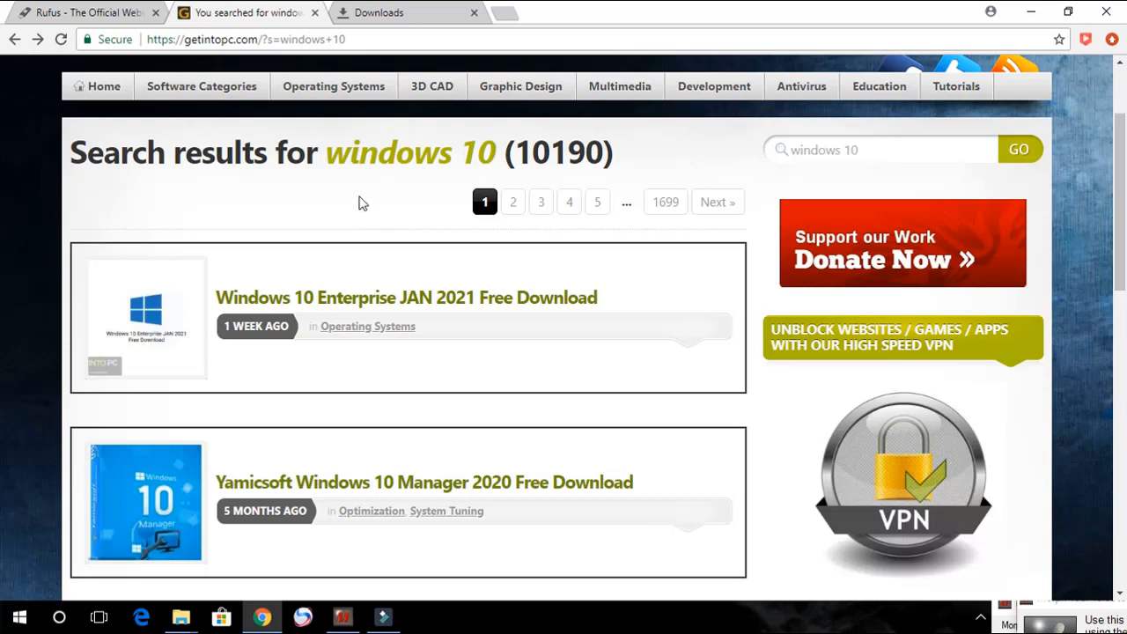
pyautogui.click(879, 153)
pyautogui.moveTo(879, 151); pyautogui.dragTo(777, 164)
pyautogui.click(873, 147)
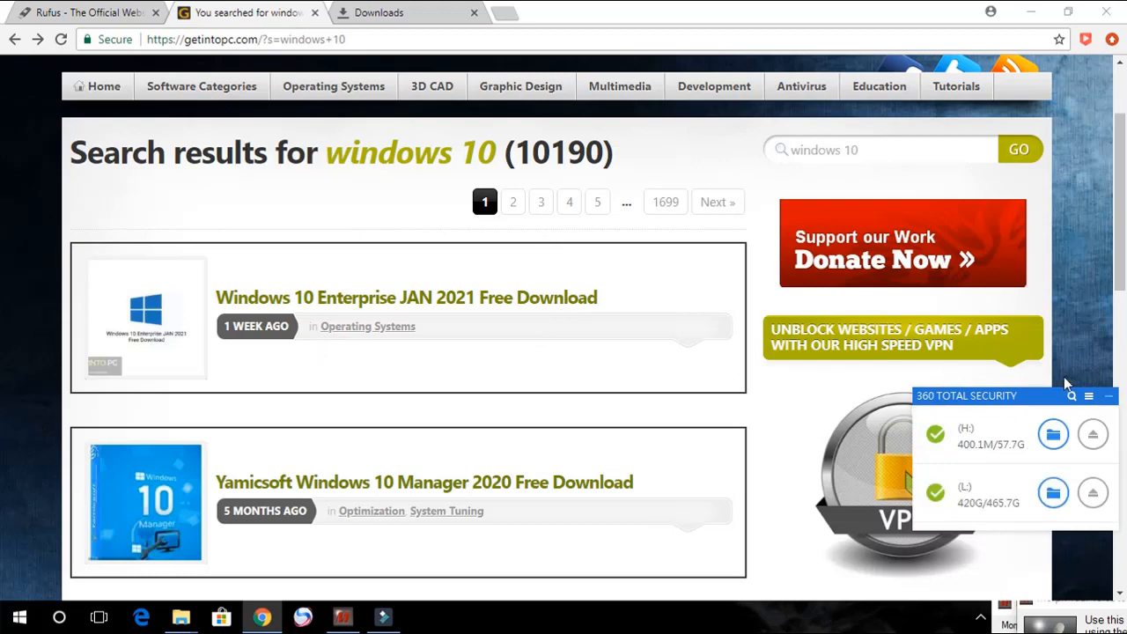
pyautogui.click(1107, 396)
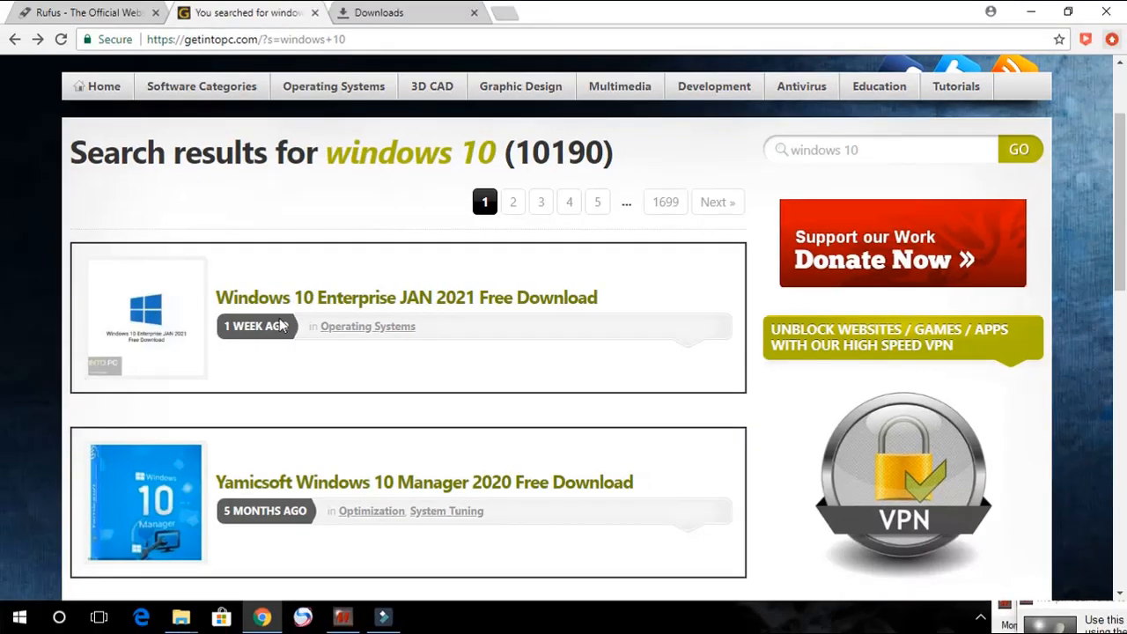
pyautogui.scroll(-4, 270, 400)
pyautogui.scroll(-4, 276, 354)
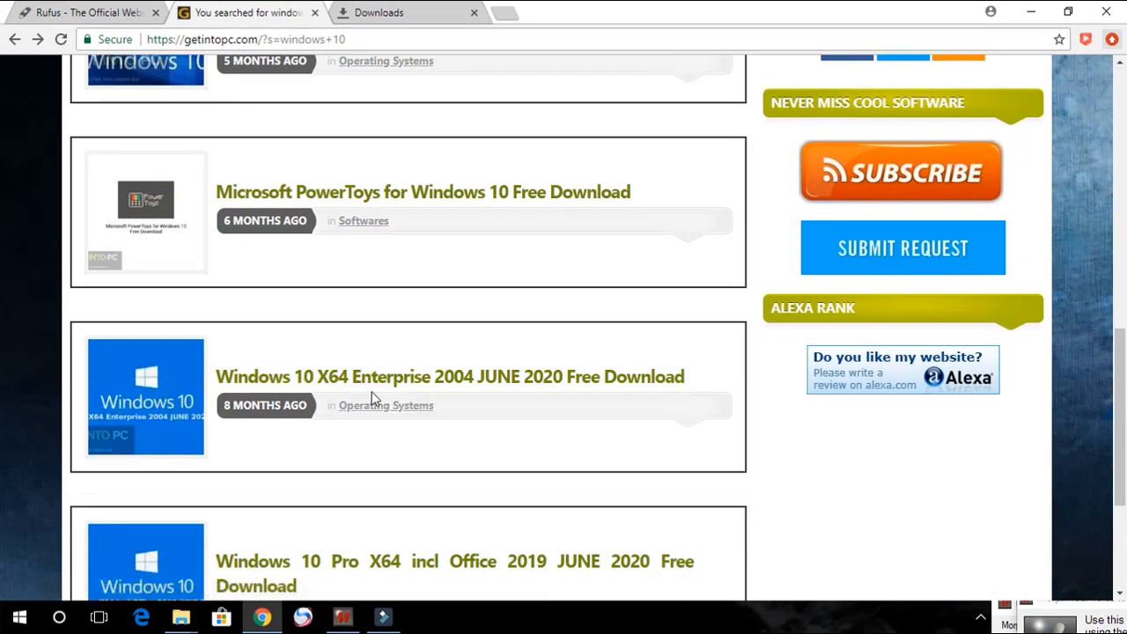
pyautogui.scroll(-2, 459, 414)
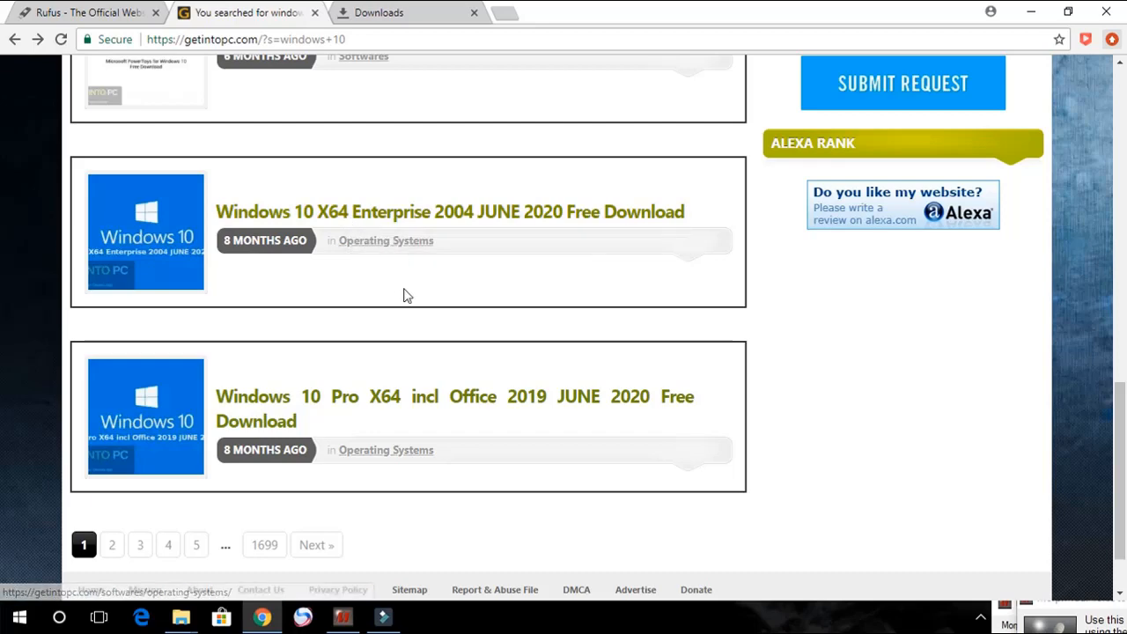
pyautogui.scroll(3, 410, 305)
pyautogui.scroll(1, 410, 326)
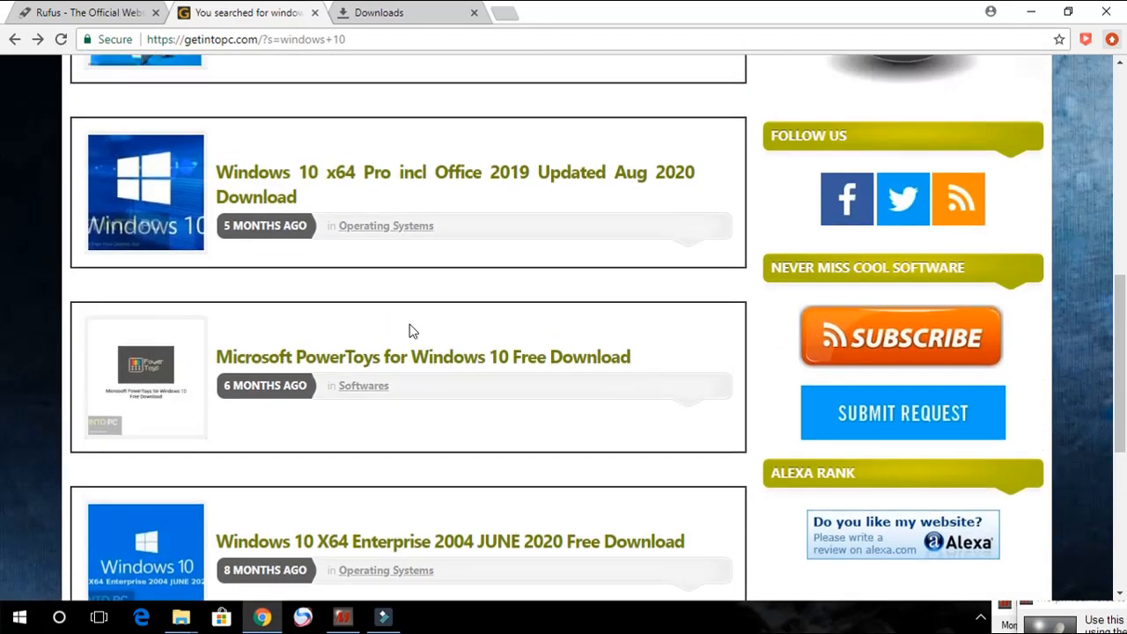
pyautogui.scroll(3, 410, 331)
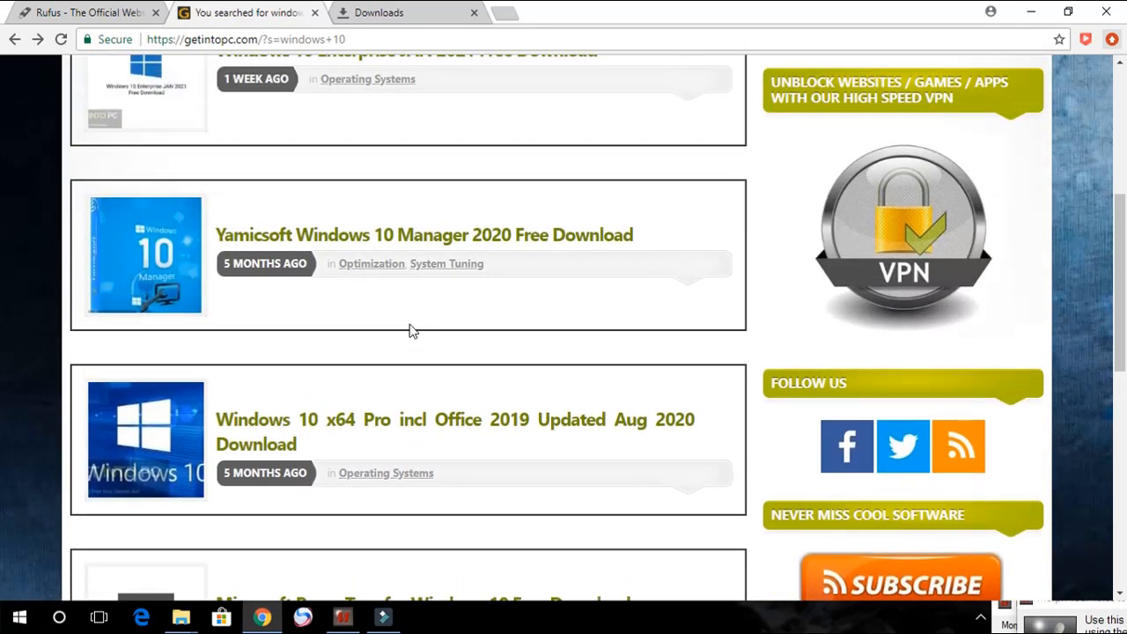
pyautogui.scroll(3, 410, 332)
pyautogui.scroll(-4, 418, 326)
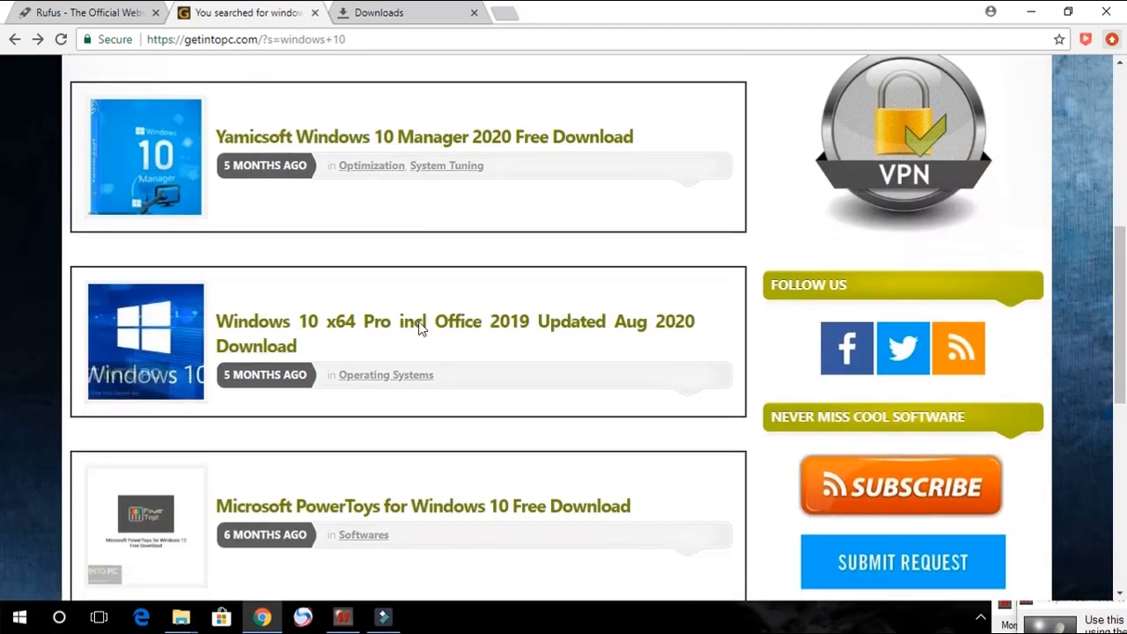
pyautogui.scroll(-5, 419, 327)
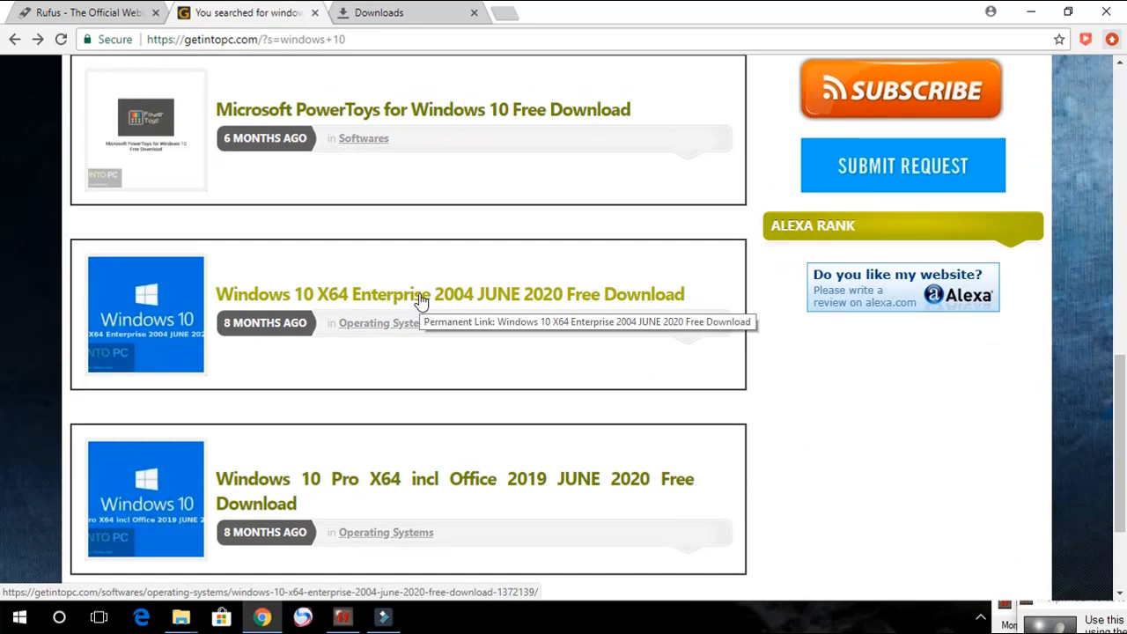
# Step: Open the Windows 10 X64 Enterprise 2004 JUNE 2020 page and start its Download 64 Bit x64 Jun 2020 download
pyautogui.click(420, 295)
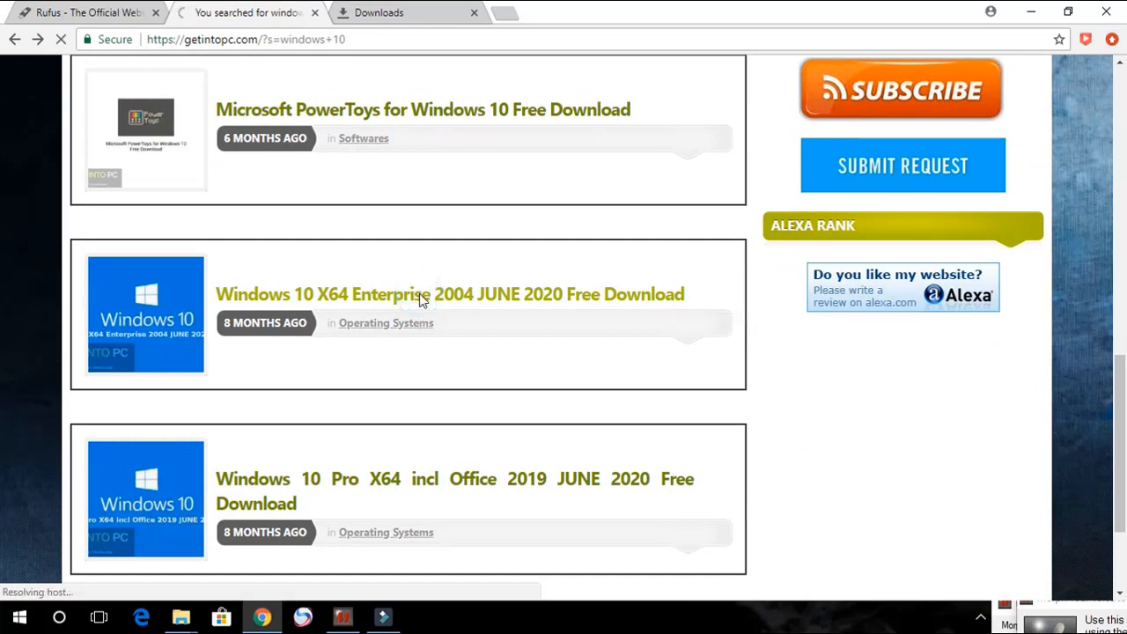
pyautogui.scroll(-2, 409, 201)
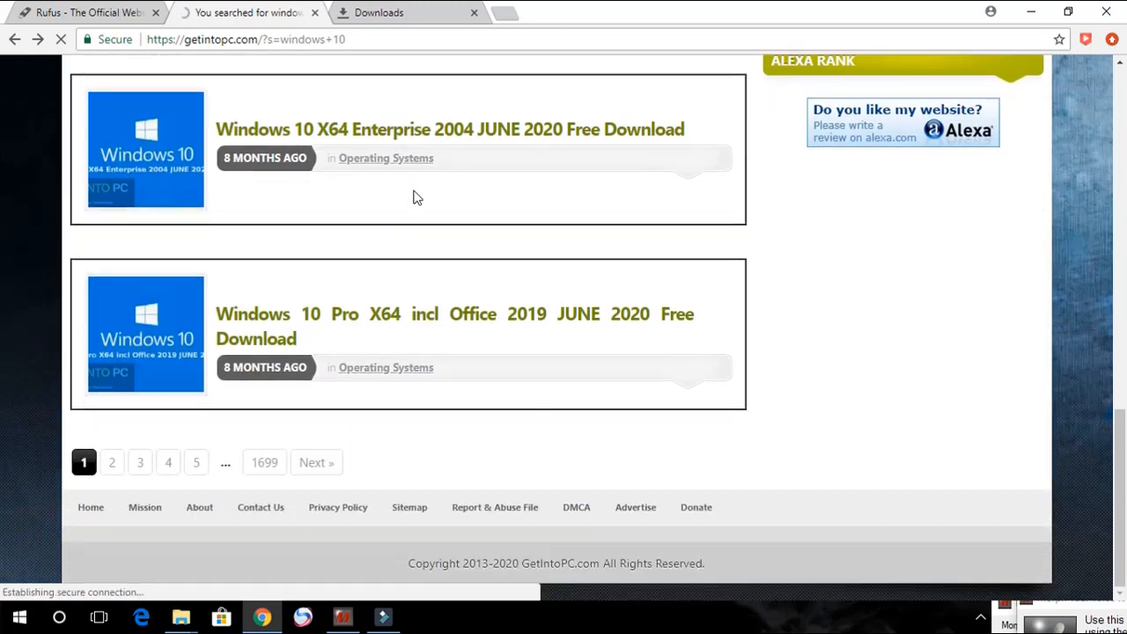
pyautogui.scroll(4, 533, 308)
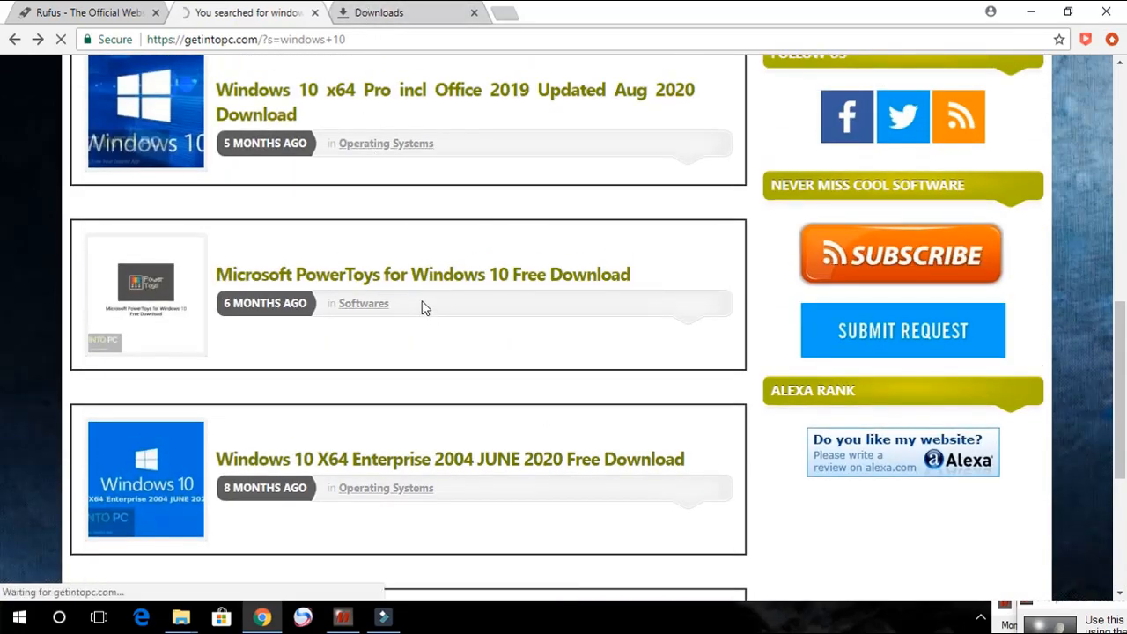
pyautogui.scroll(-10, 376, 297)
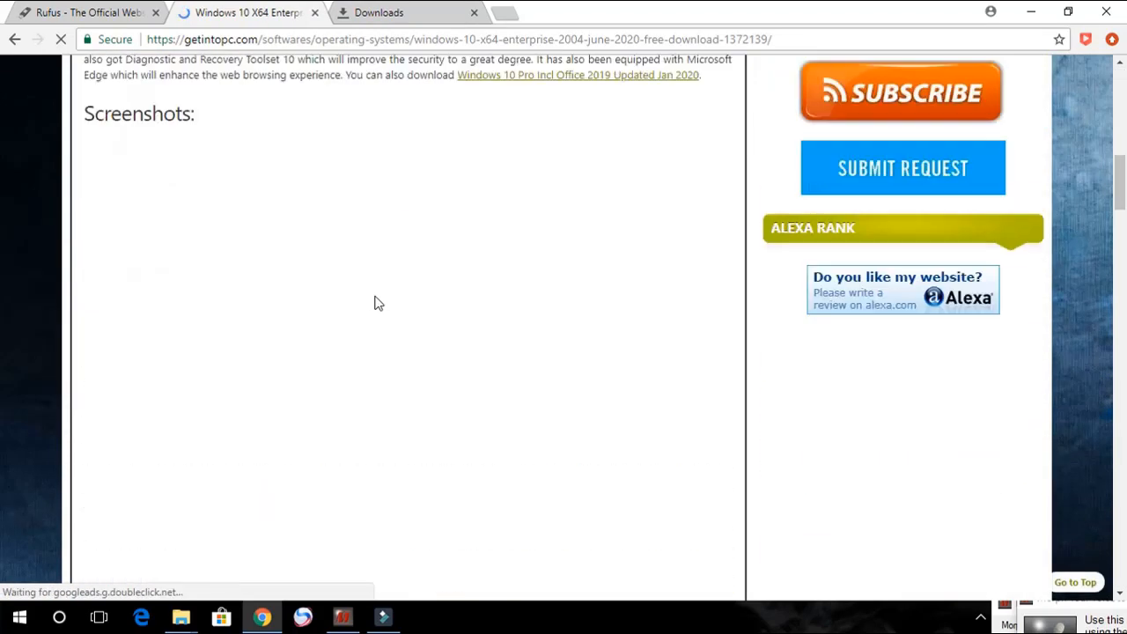
pyautogui.scroll(-10, 375, 303)
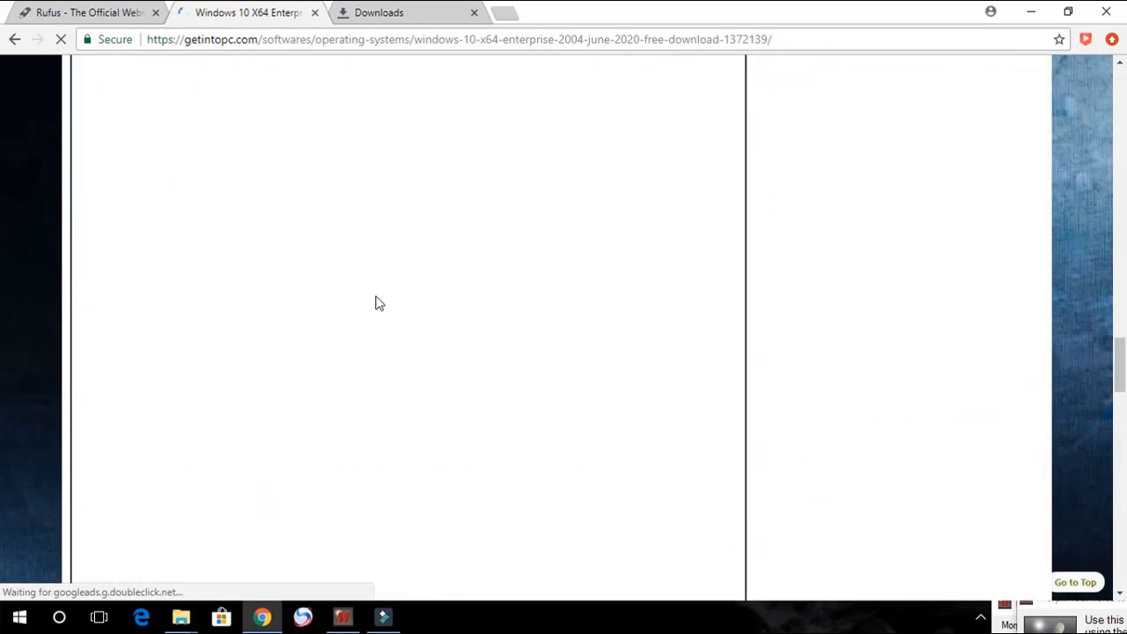
pyautogui.scroll(-15, 346, 315)
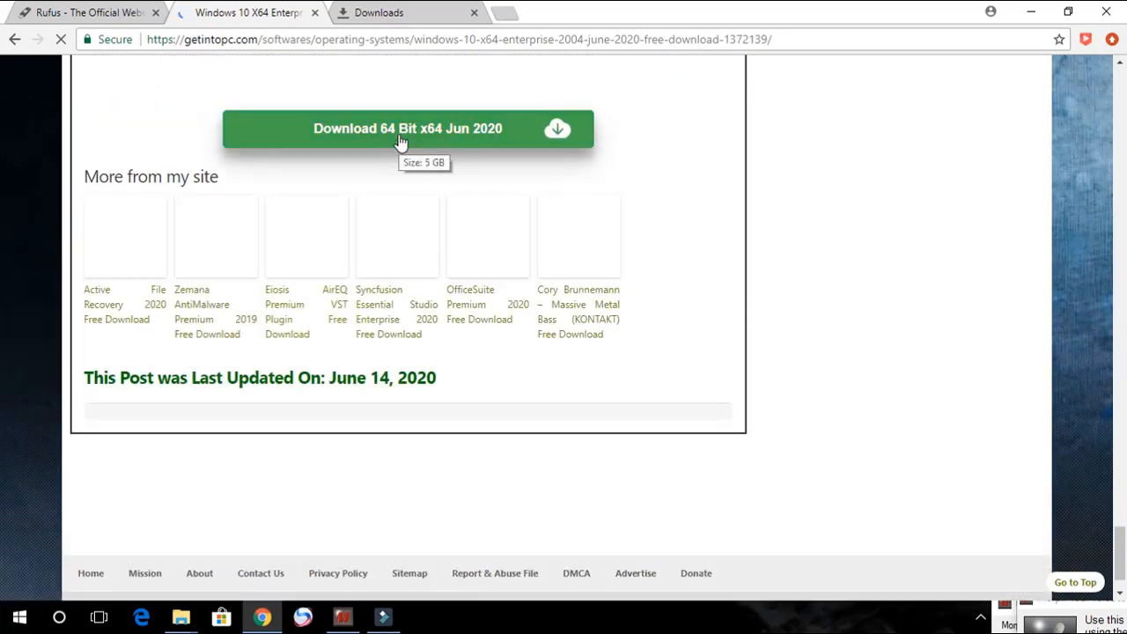
pyautogui.click(438, 133)
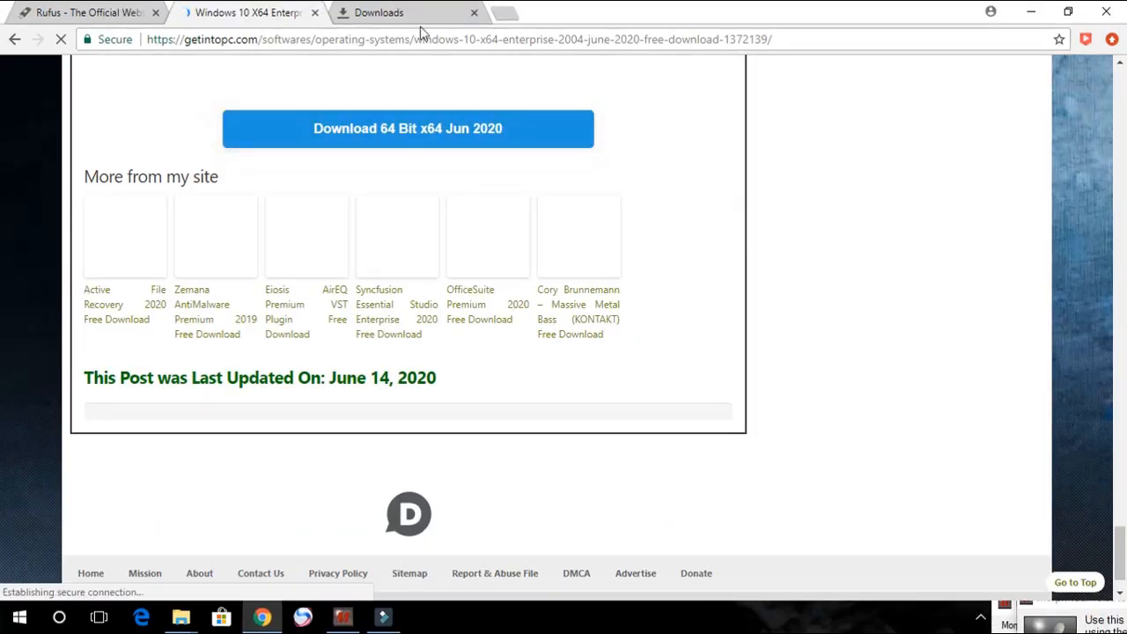
# Step: Launch rufus-3.13 from the 'windows file' folder and choose the Win10RS1_x64_u_ISO_by_adguard (H:) [64 GB] drive as device
pyautogui.moveTo(181, 616)
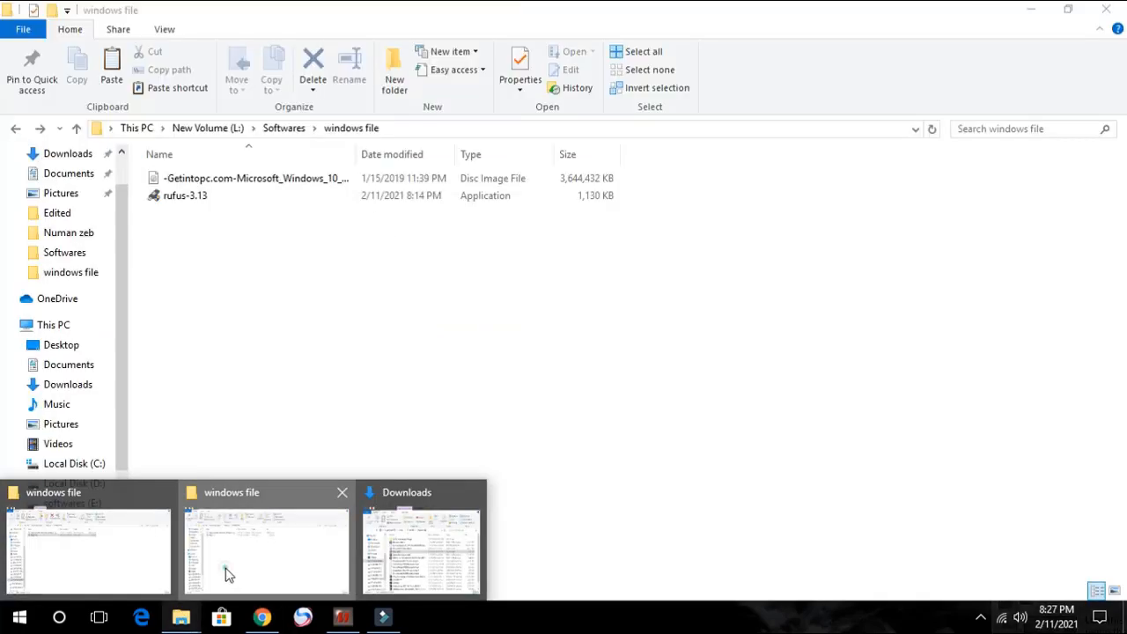
pyautogui.click(225, 574)
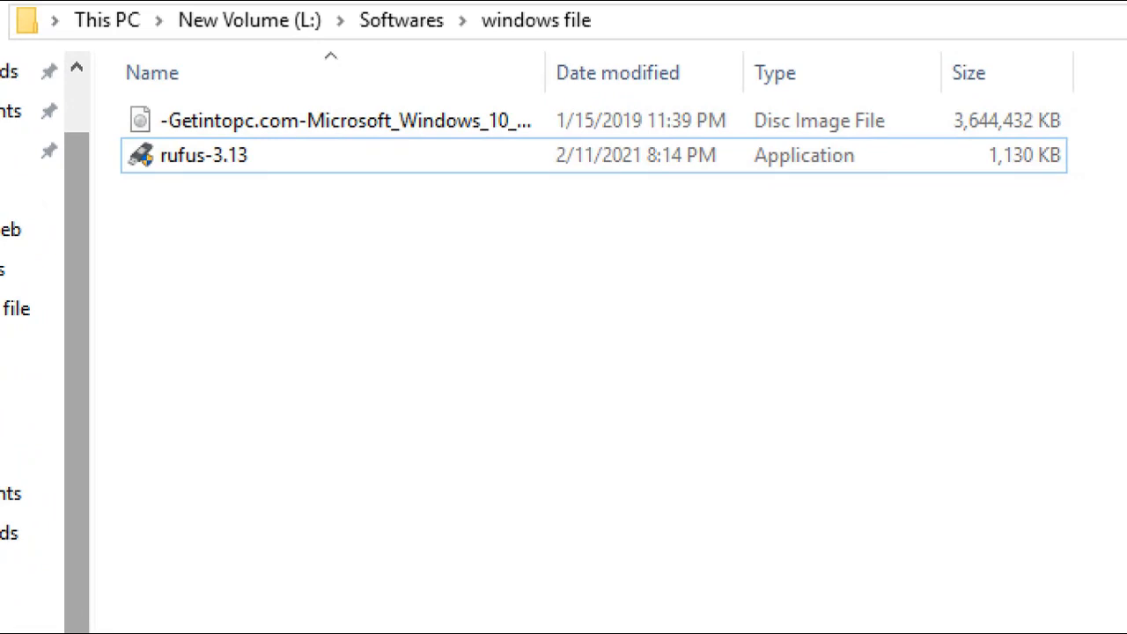
pyautogui.doubleClick(257, 165)
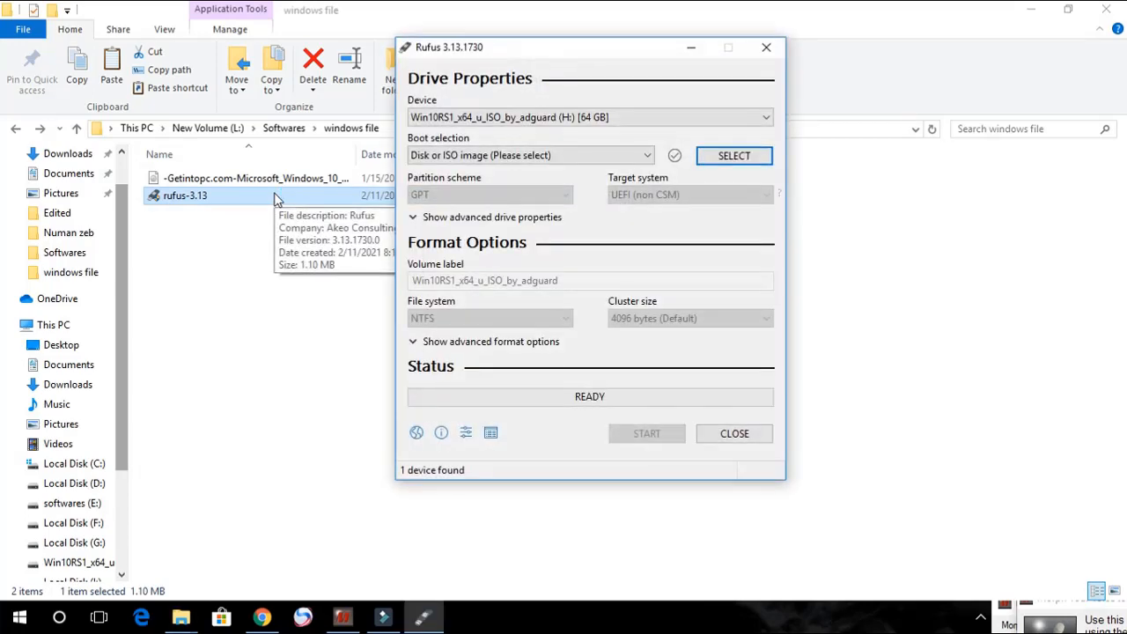
pyautogui.moveTo(529, 54); pyautogui.dragTo(425, 85)
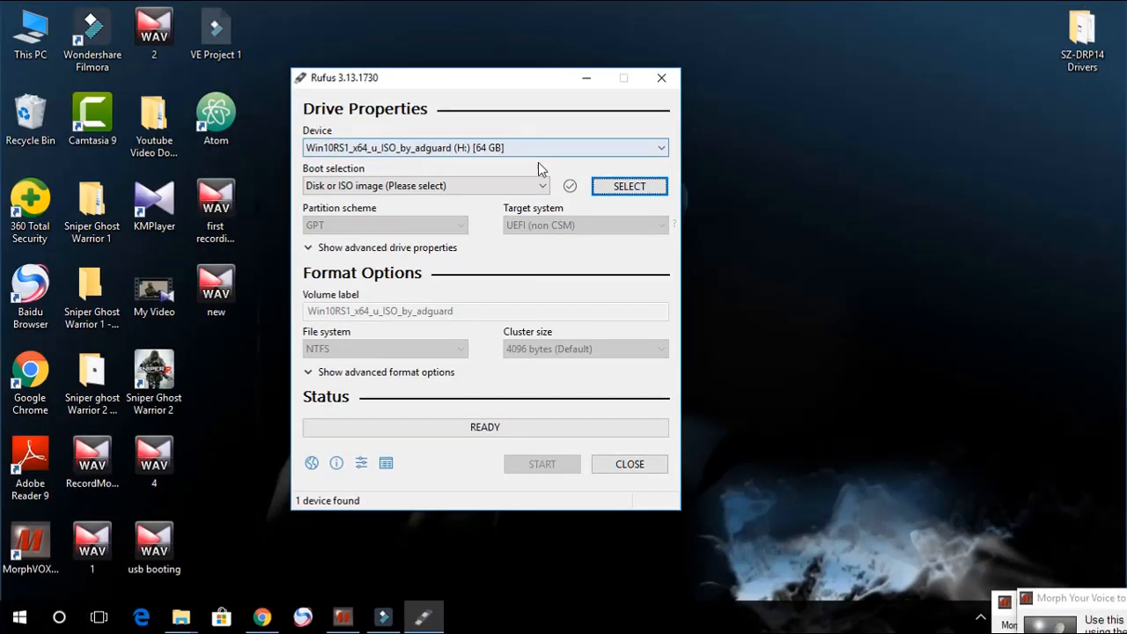
pyautogui.click(618, 157)
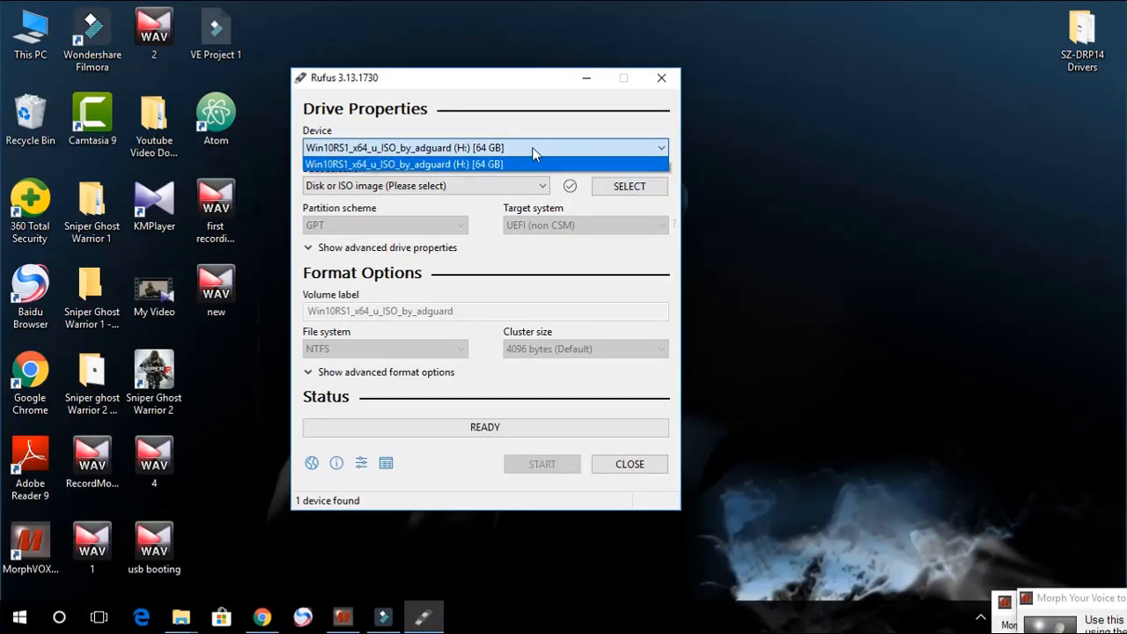
pyautogui.click(533, 152)
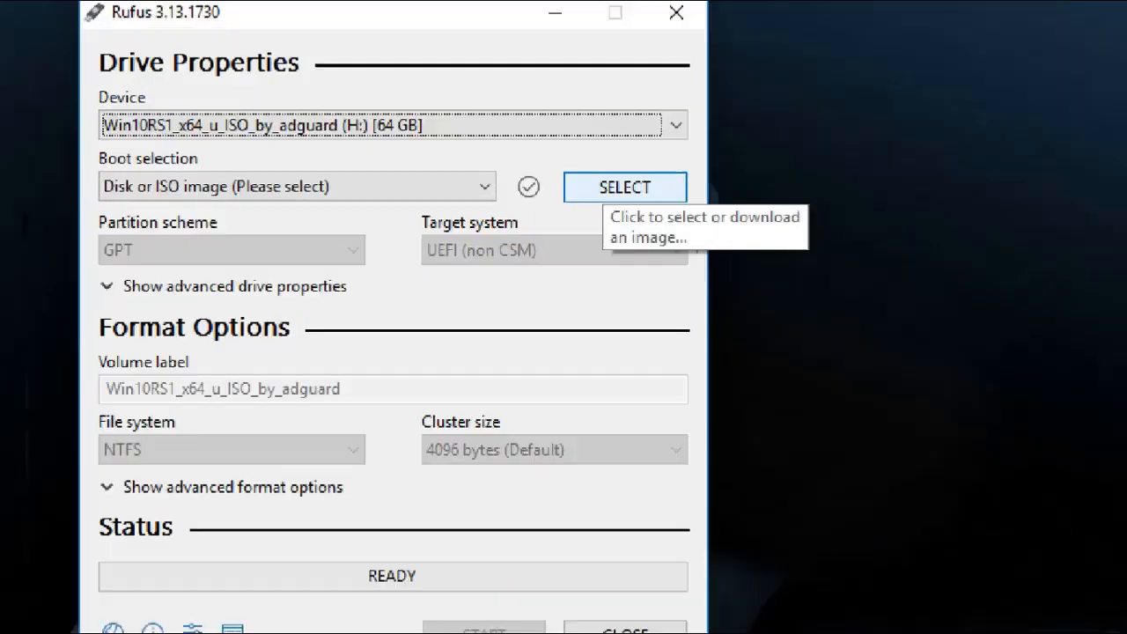
# Step: Select the -Getintopc.com-Microsoft_Windows_10 ISO image on New Volume (L:) as the boot selection
pyautogui.click(659, 188)
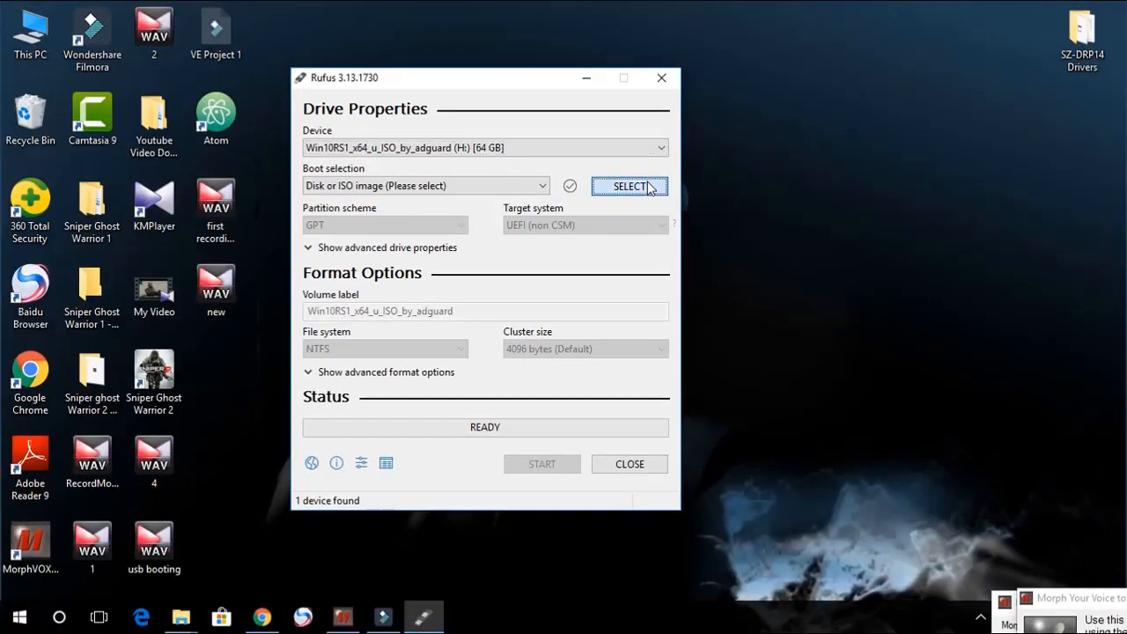
pyautogui.scroll(-2, 515, 289)
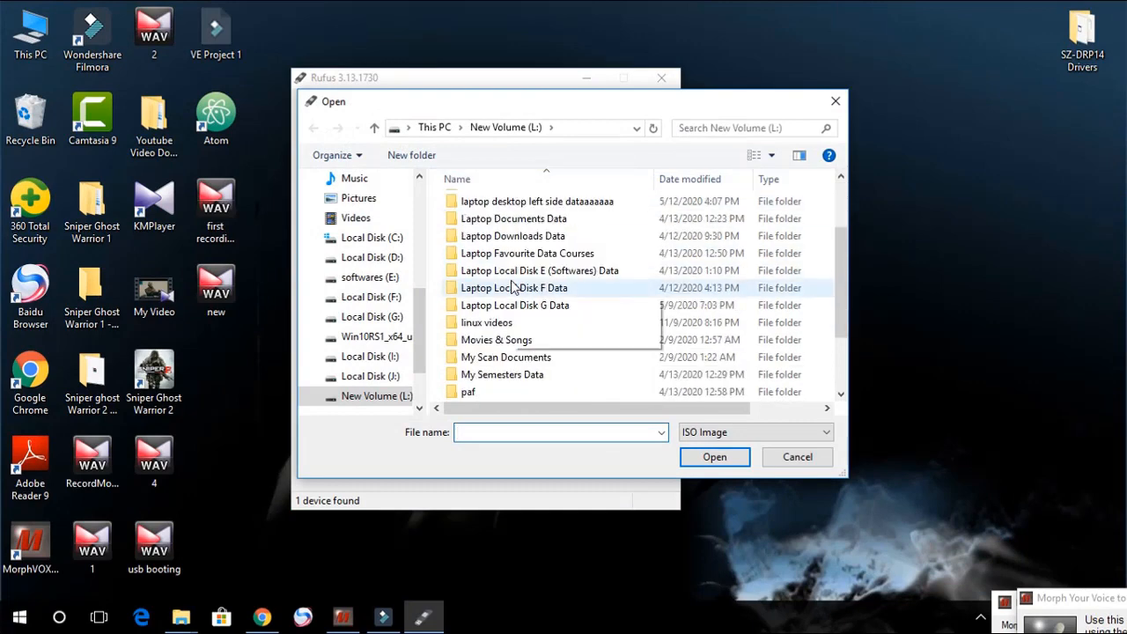
pyautogui.scroll(-2, 515, 289)
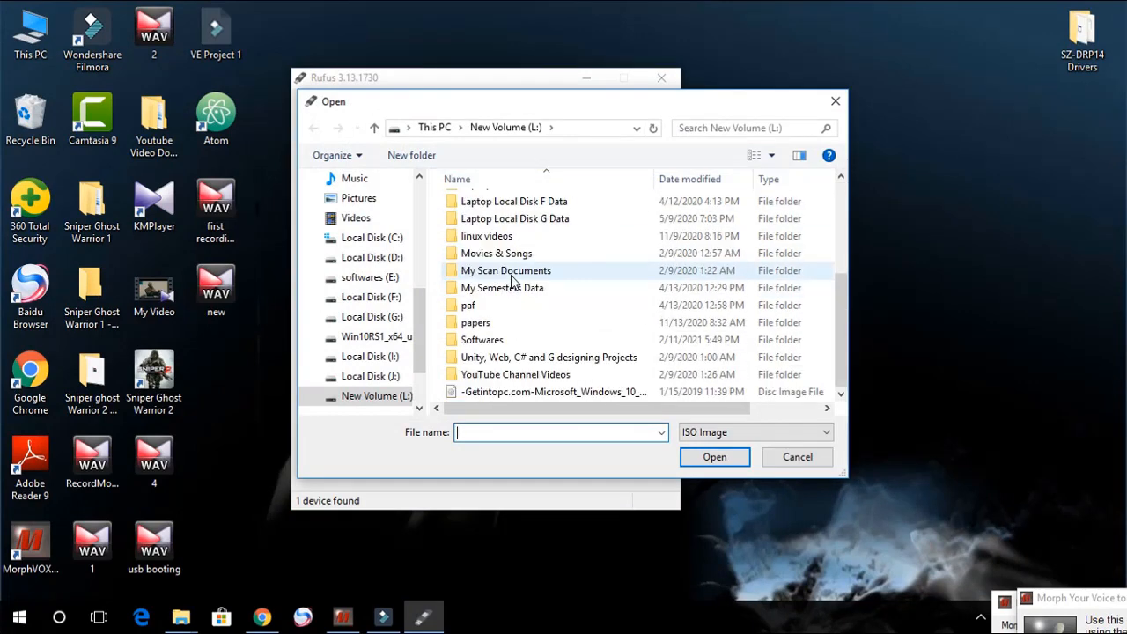
pyautogui.scroll(4, 510, 278)
pyautogui.click(437, 128)
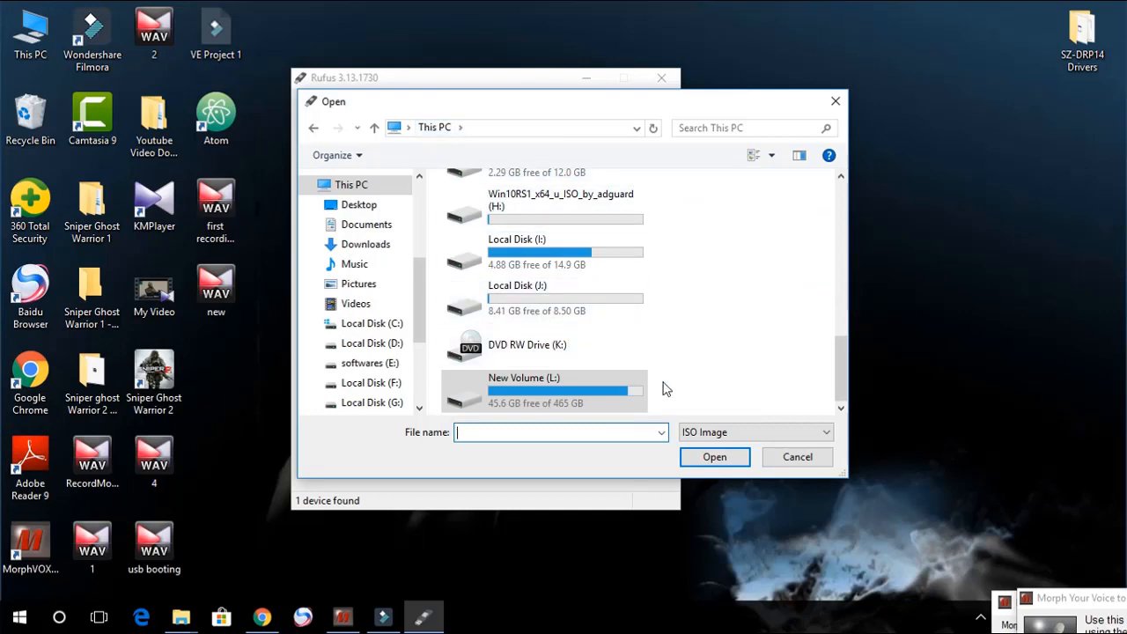
pyautogui.doubleClick(577, 389)
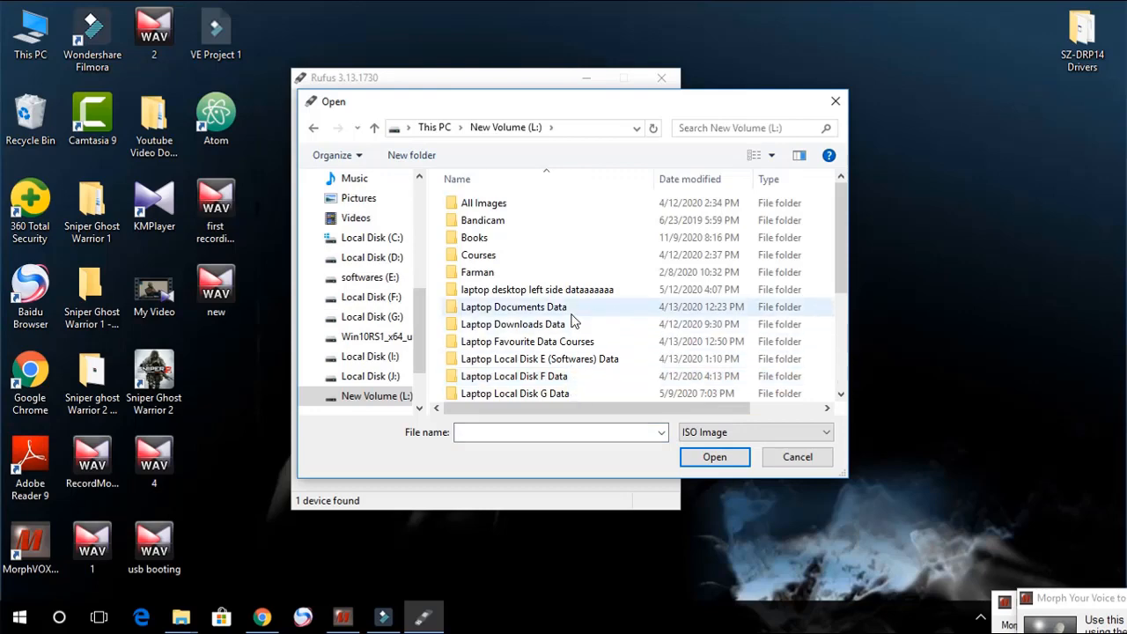
pyautogui.scroll(-3, 573, 320)
pyautogui.click(543, 395)
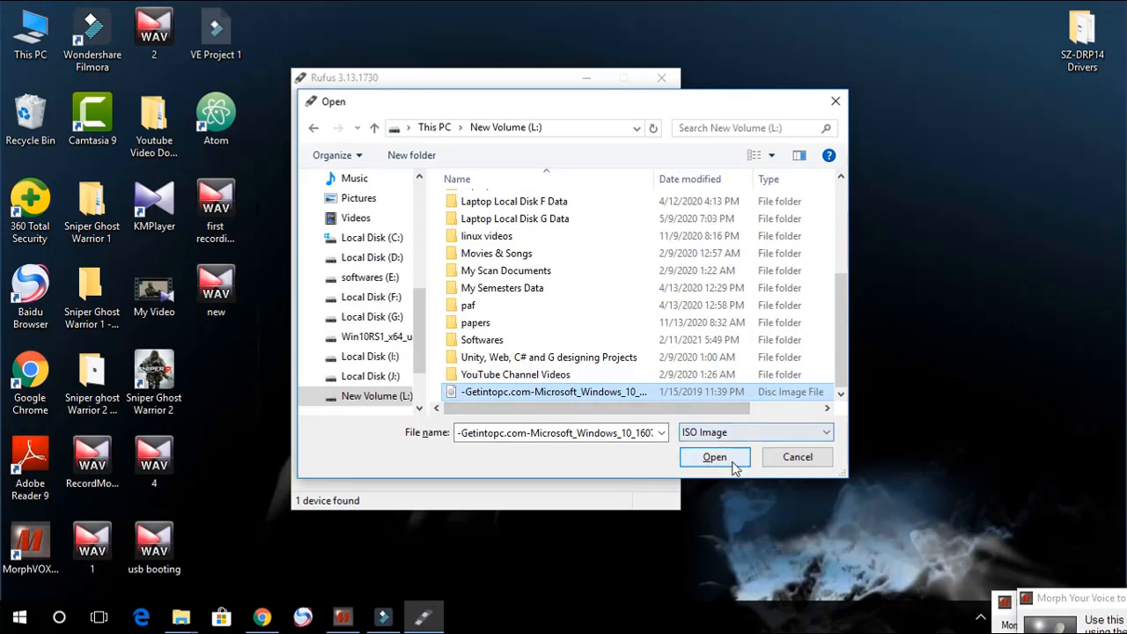
pyautogui.click(897, 518)
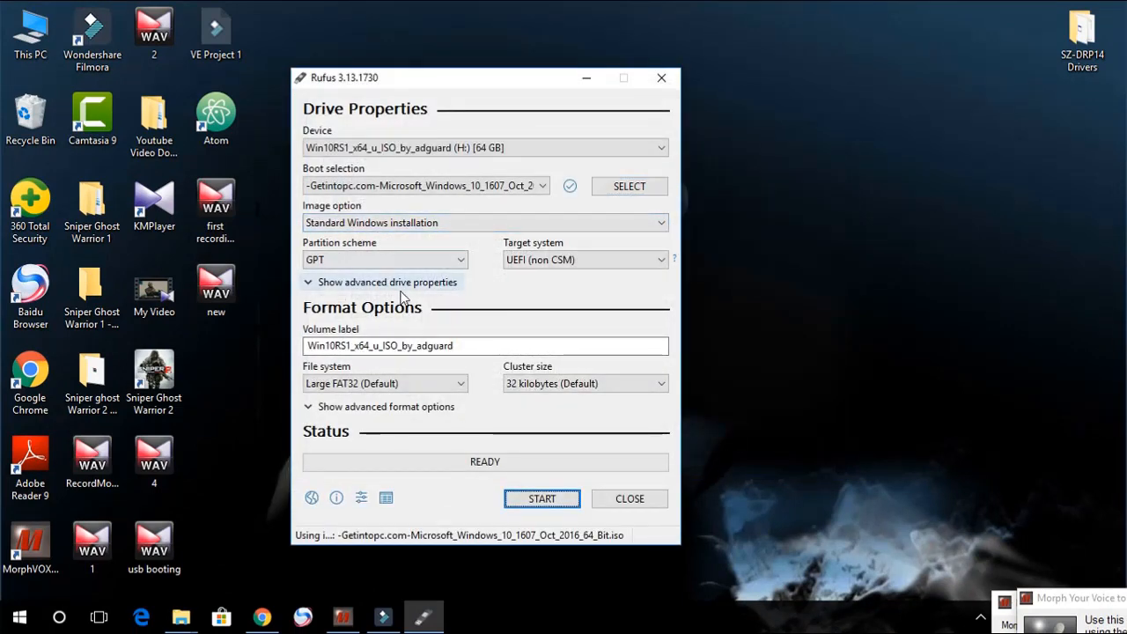
# Step: Set the file system to NTFS
pyautogui.click(428, 385)
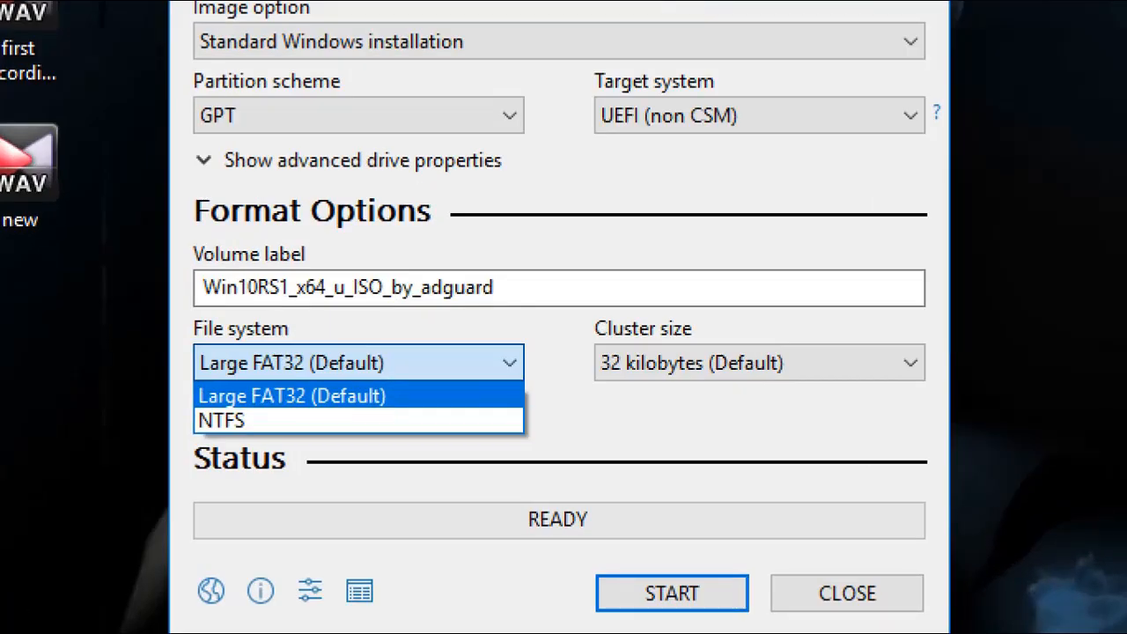
pyautogui.click(291, 395)
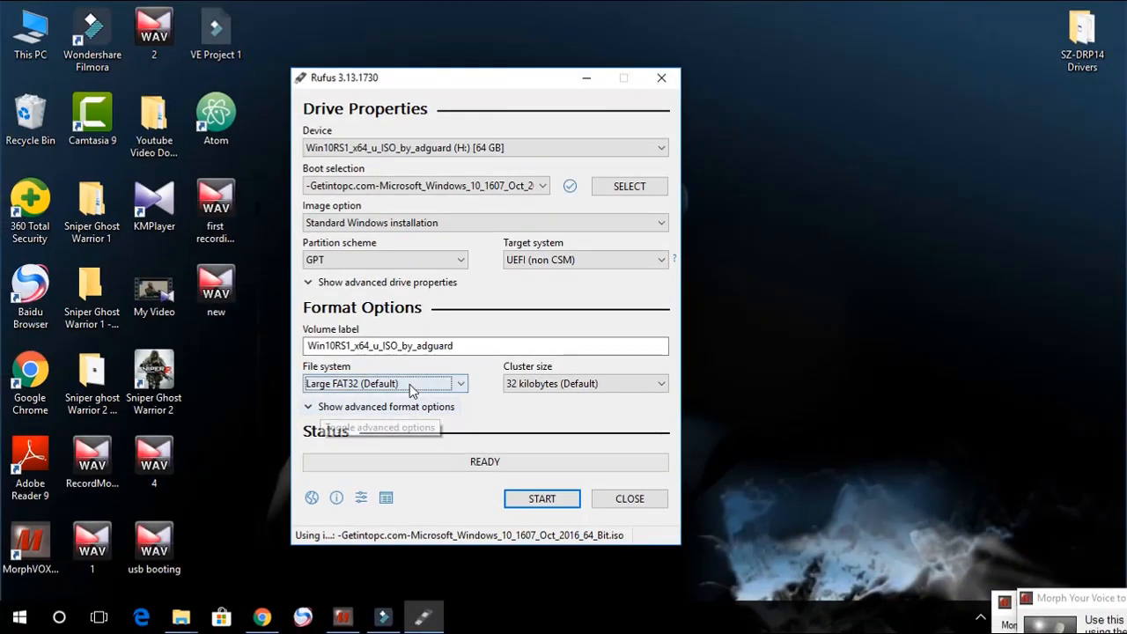
pyautogui.click(368, 363)
pyautogui.click(398, 412)
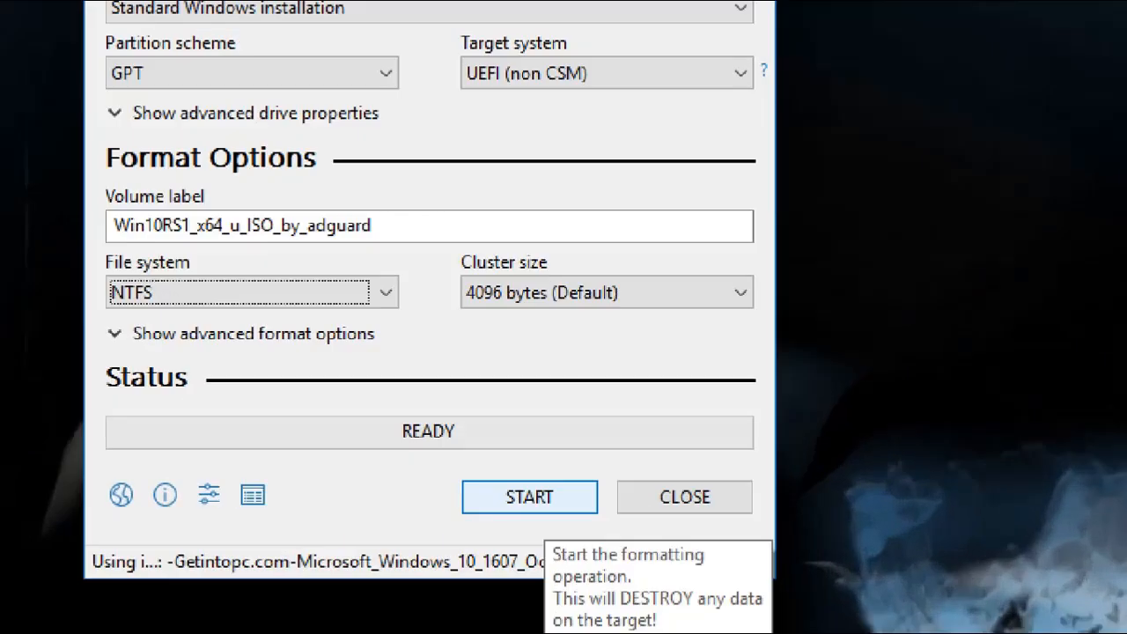
# Step: Start writing the bootable drive and confirm that all data on the USB device will be destroyed
pyautogui.click(556, 500)
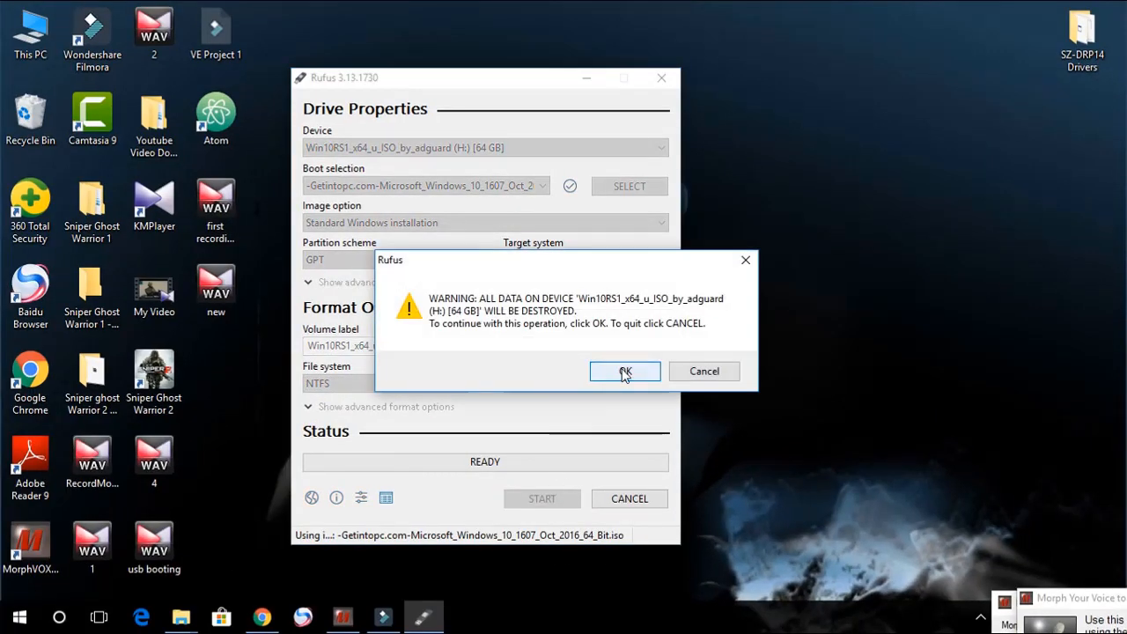
pyautogui.moveTo(614, 254); pyautogui.dragTo(578, 253)
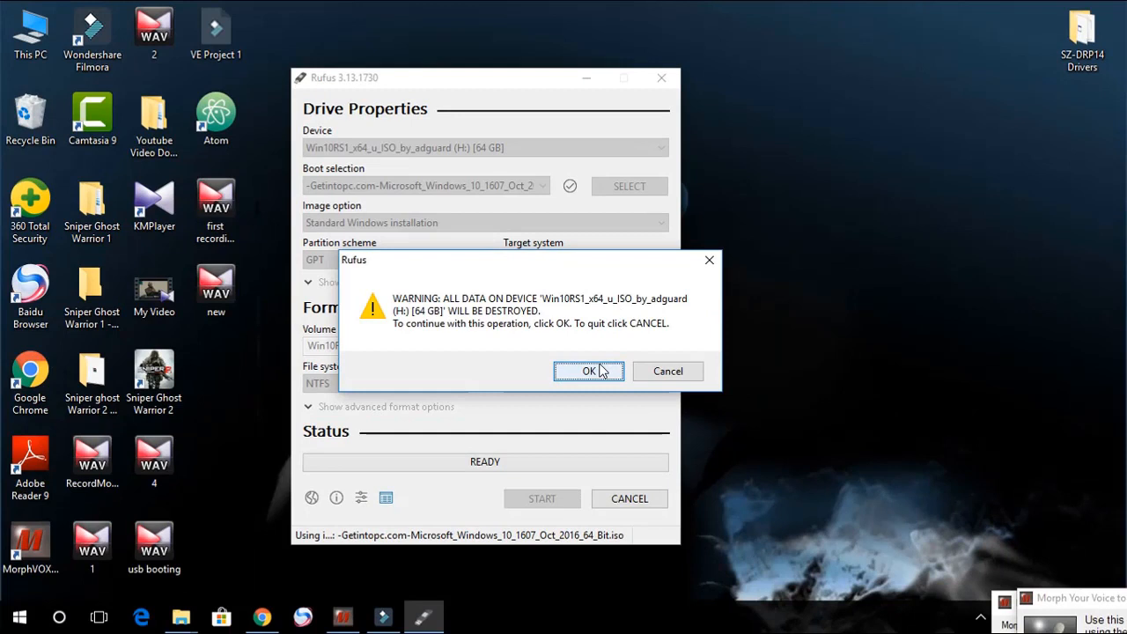
pyautogui.click(590, 370)
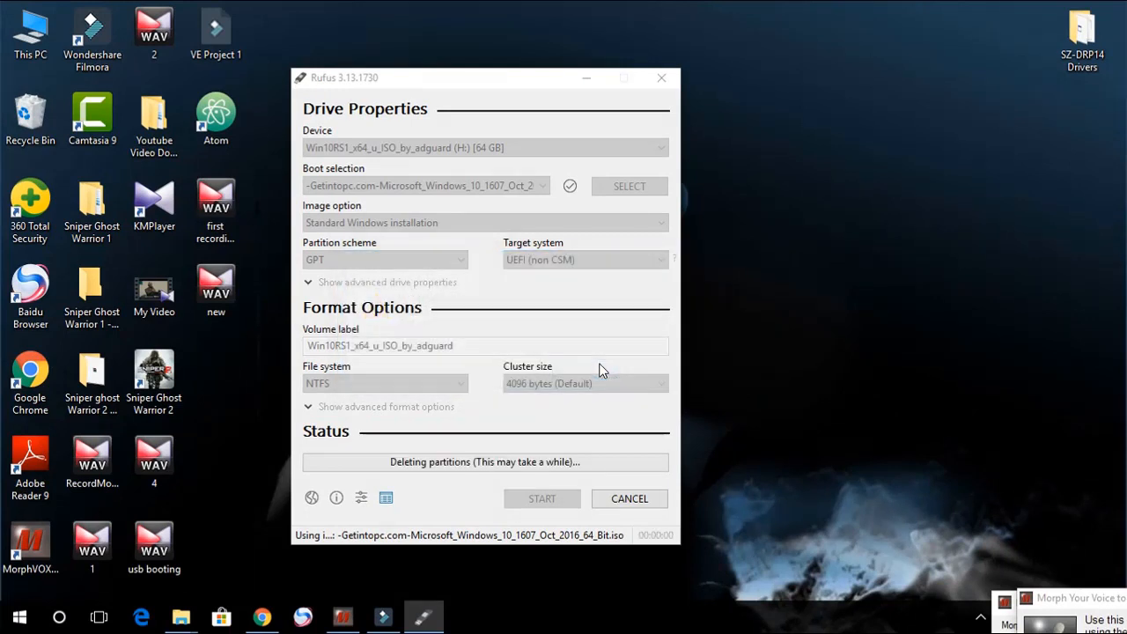